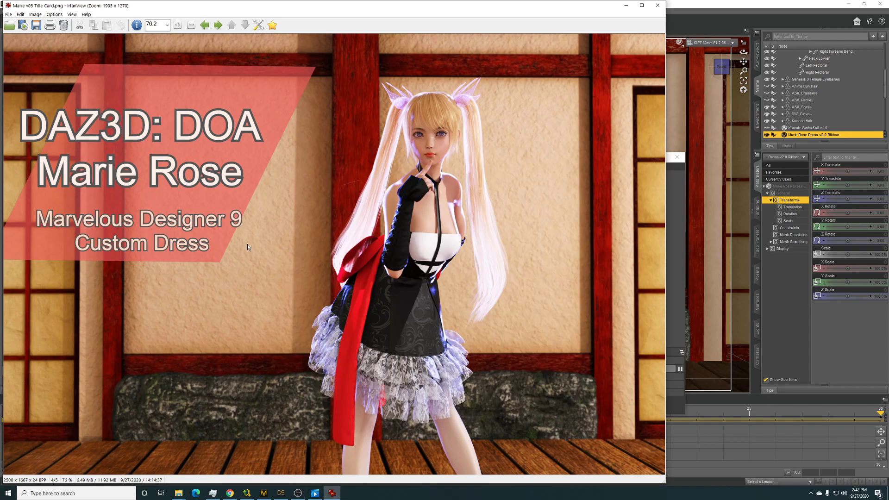
- View the Marie v05 Title Card image full screen and open the Marie Rose reference folder in File Explorer
double_click(248, 244)
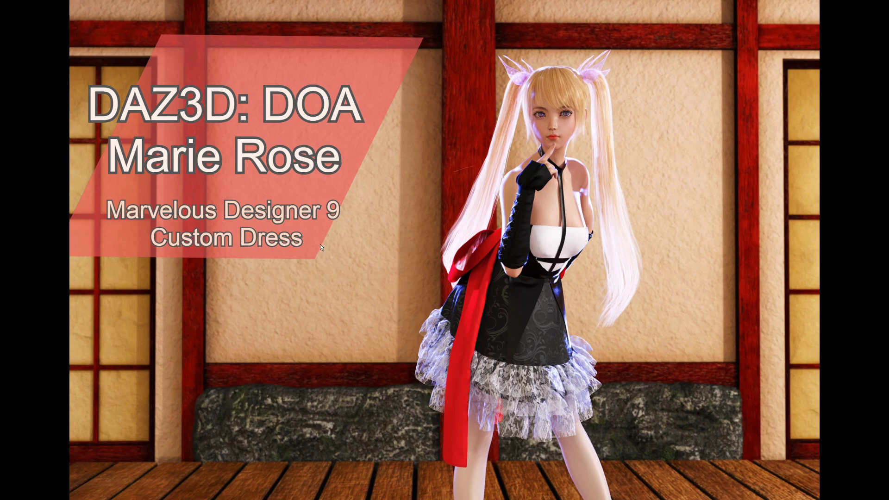
key(Escape)
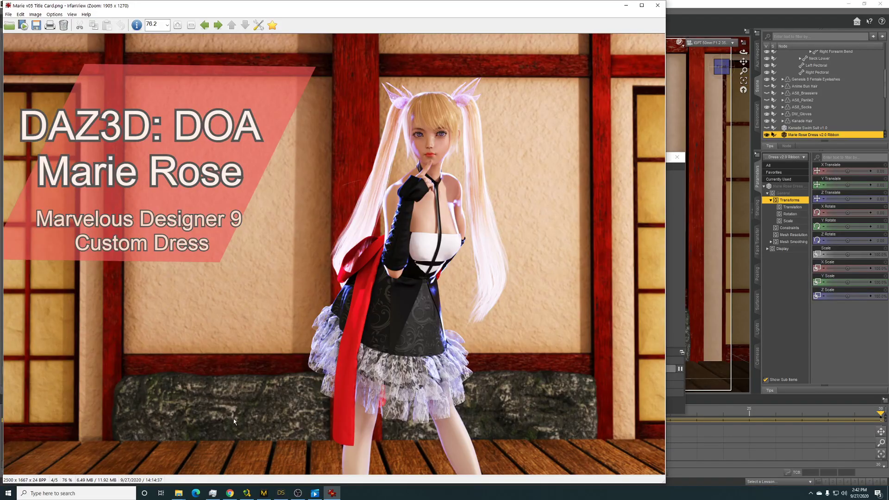
mouse_move(178, 493)
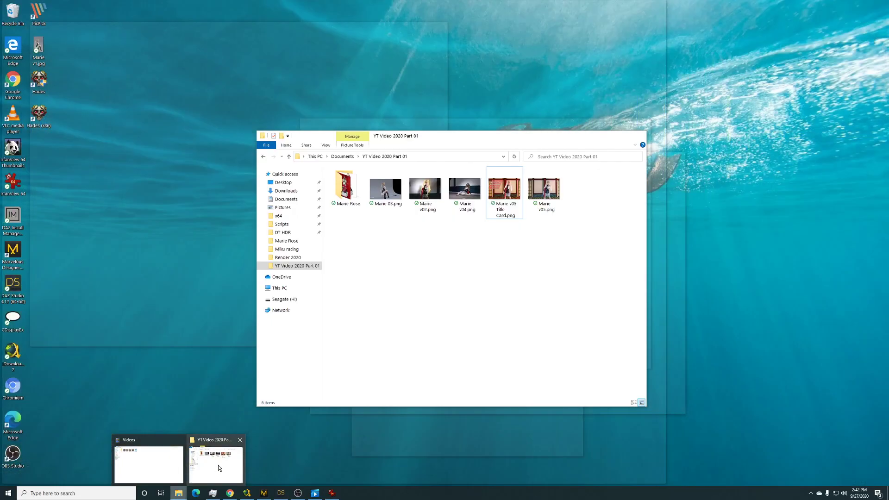
click(218, 465)
double_click(346, 186)
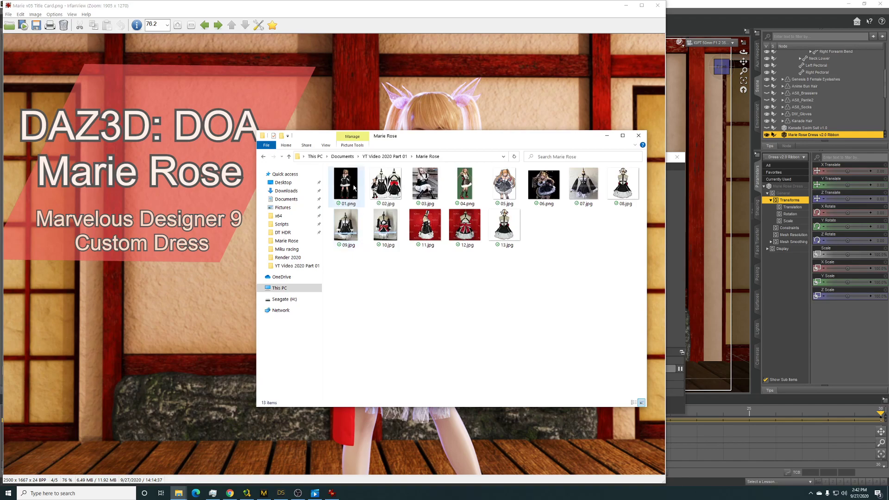
- Look through the Marie Rose costume reference images full screen, starting at 01.png and finishing on 07.jpg
double_click(353, 187)
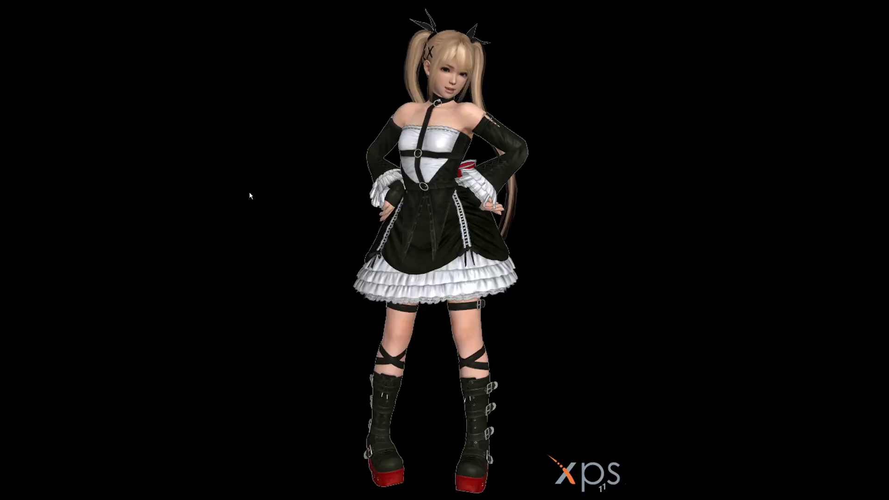
key(Right)
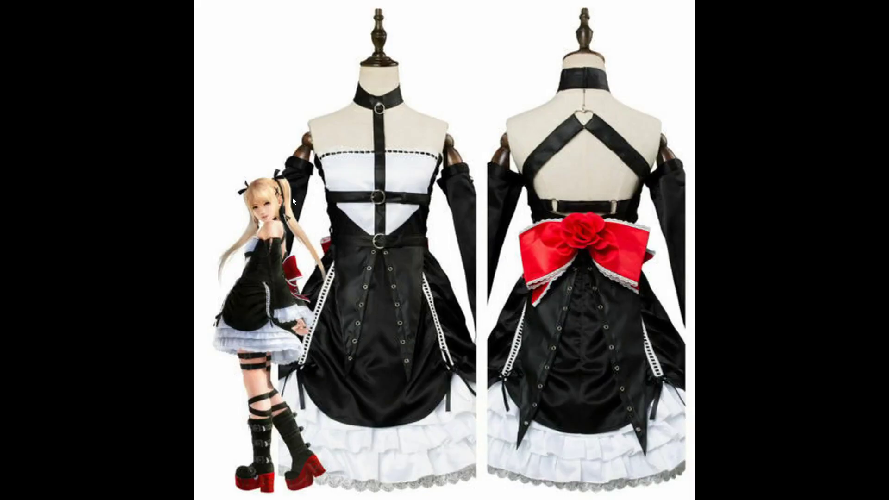
key(Right)
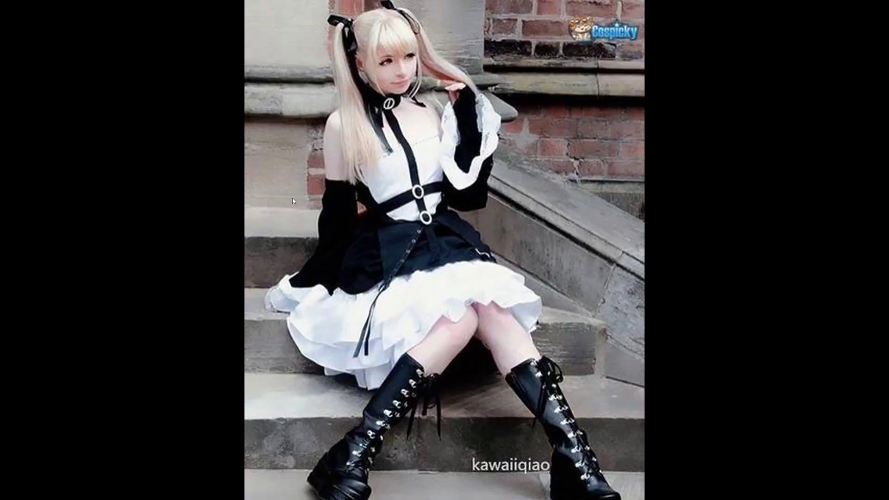
key(Right)
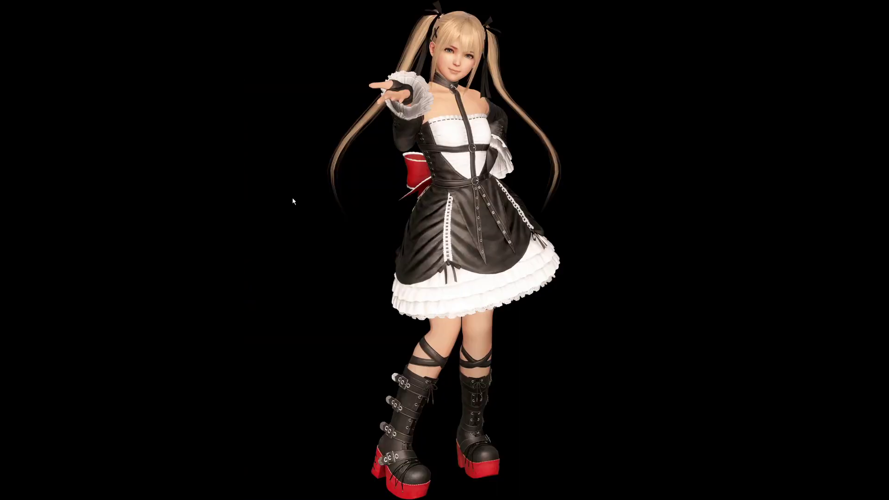
key(Right)
key(Right)
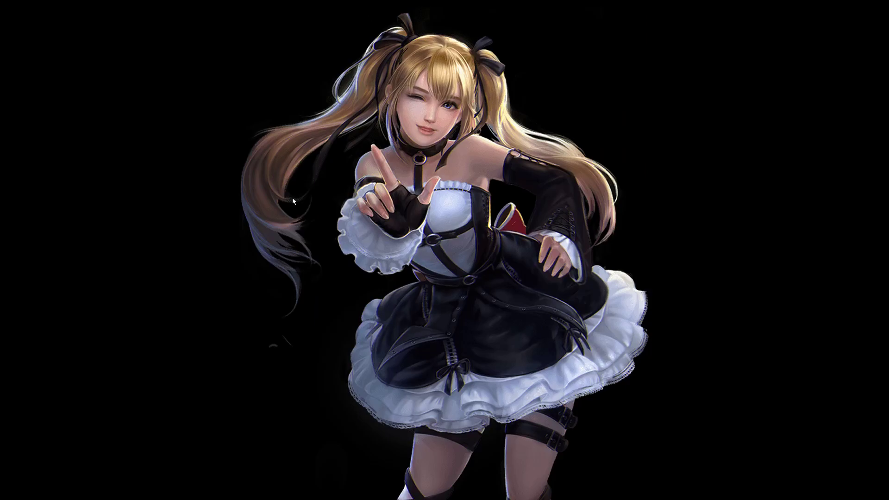
key(Right)
key(Right)
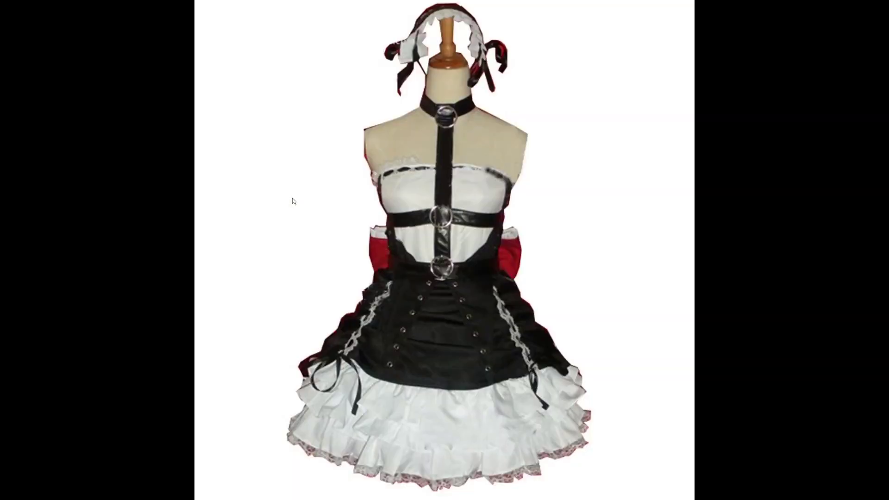
key(Right)
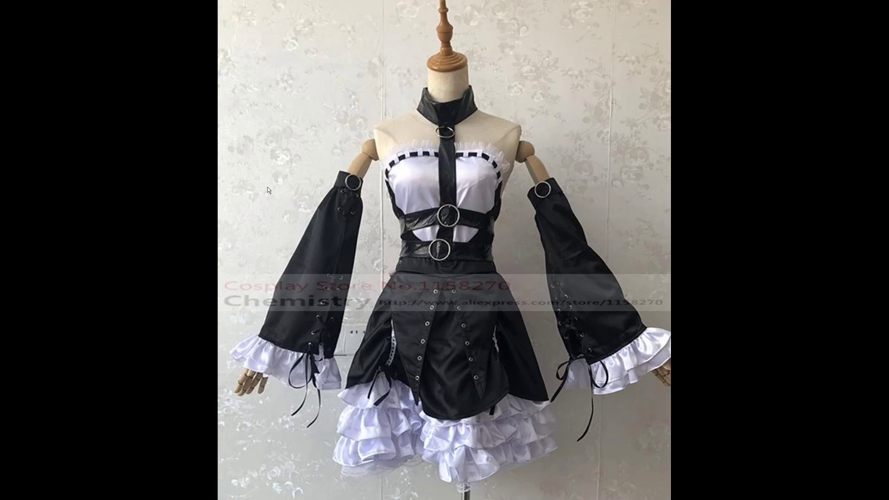
key(Escape)
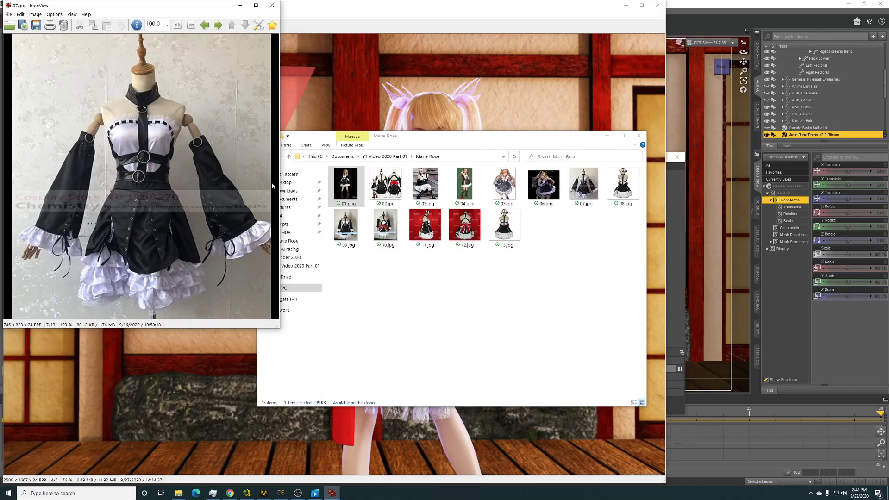
- Minimize the reference folder and examine the costume images 08.jpg to 13.jpg in a window beside the finished render
click(607, 136)
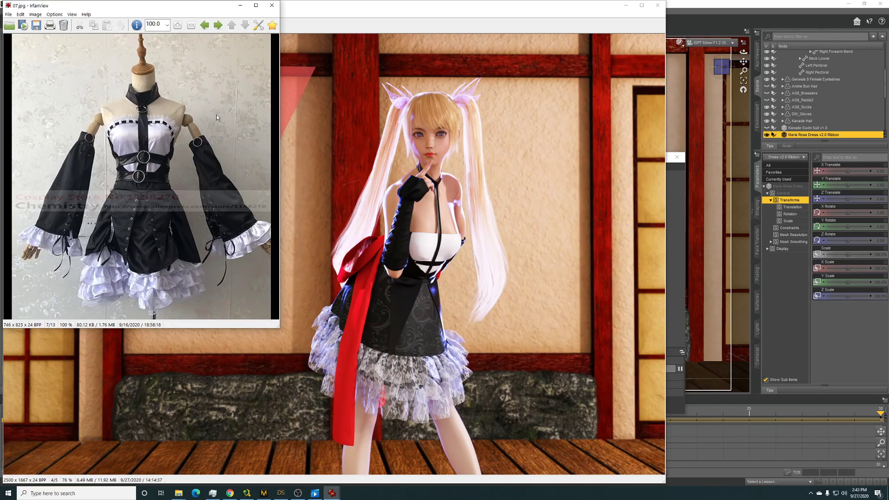
scroll(215, 115, down, 1)
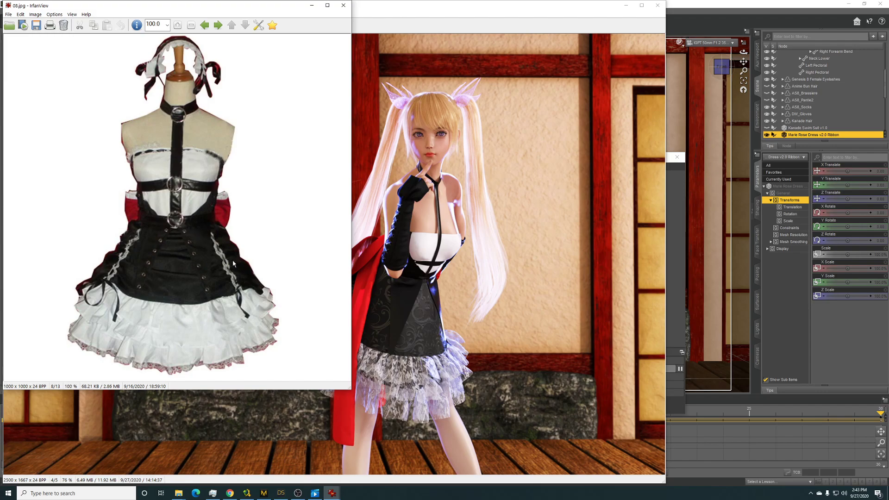
scroll(233, 260, down, 1)
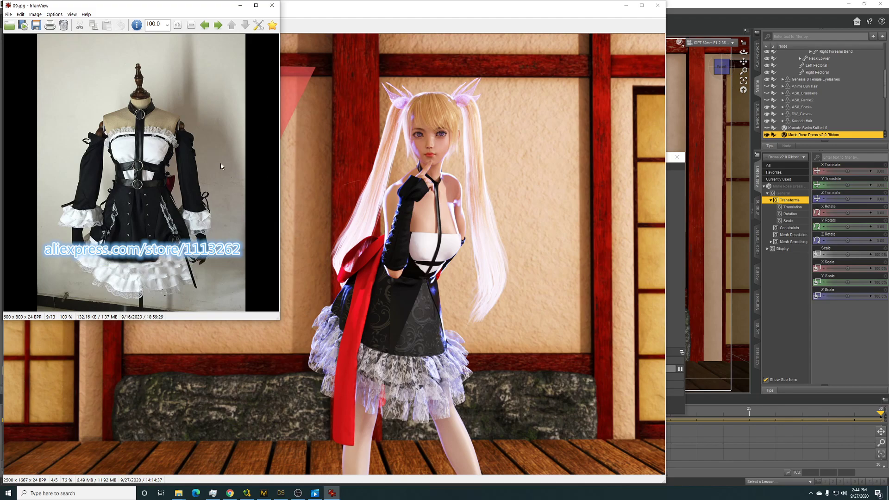
scroll(221, 164, down, 1)
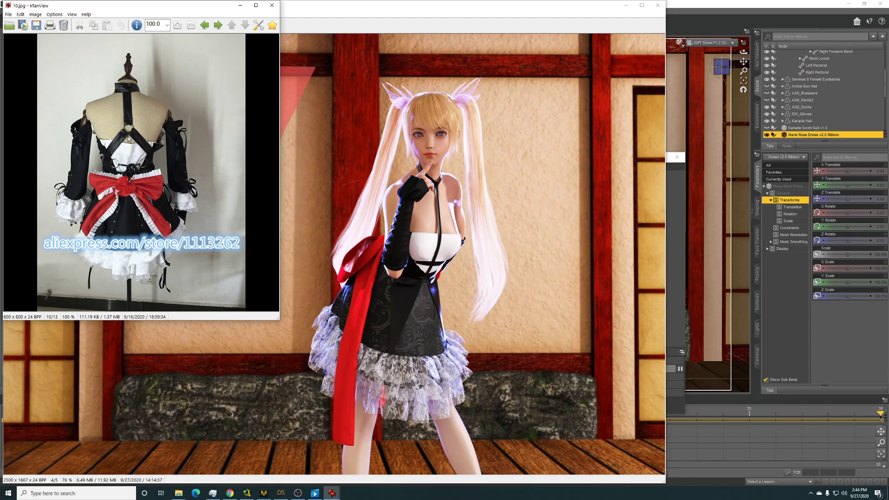
scroll(130, 139, down, 1)
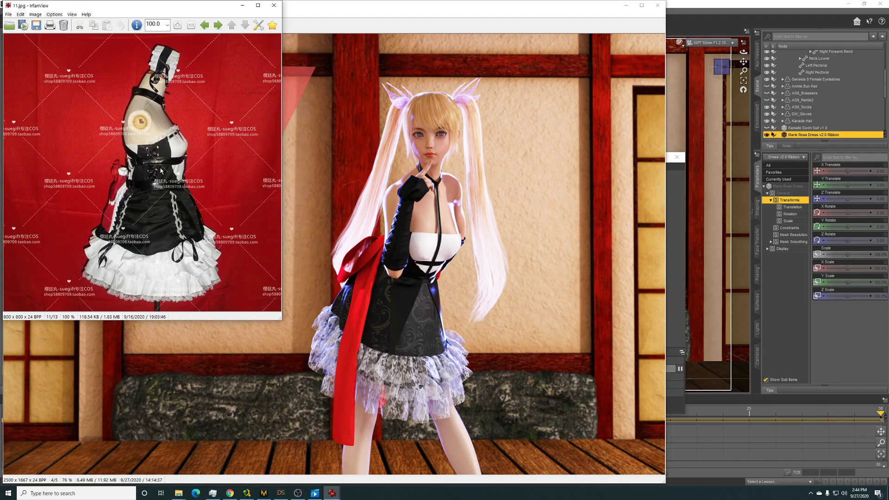
scroll(160, 170, down, 1)
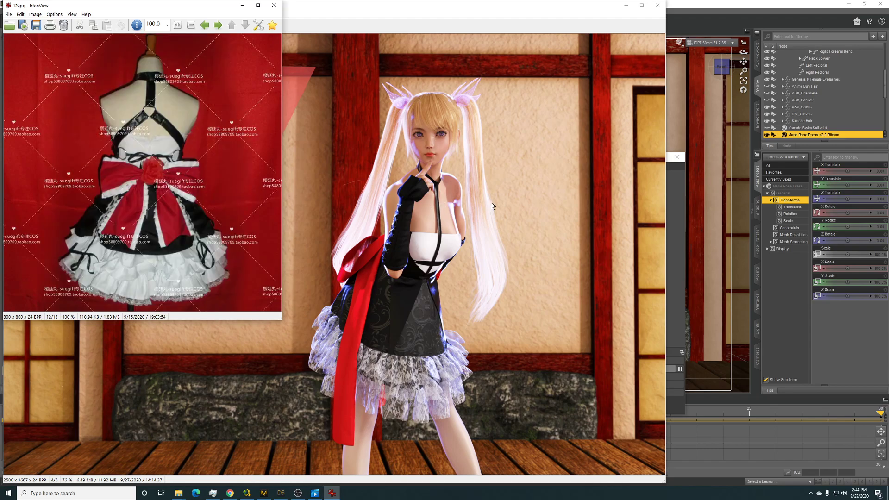
scroll(232, 196, down, 1)
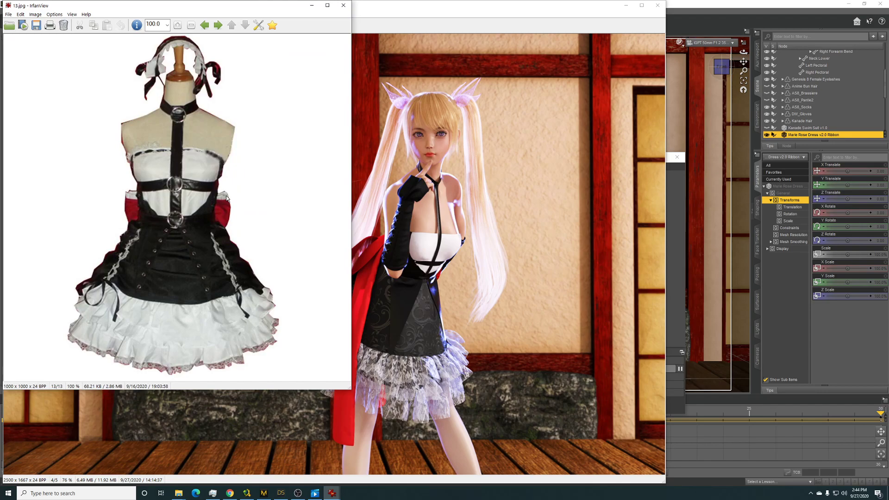
- Bring the title card render back to the front and view it full screen once more
click(511, 224)
double_click(519, 253)
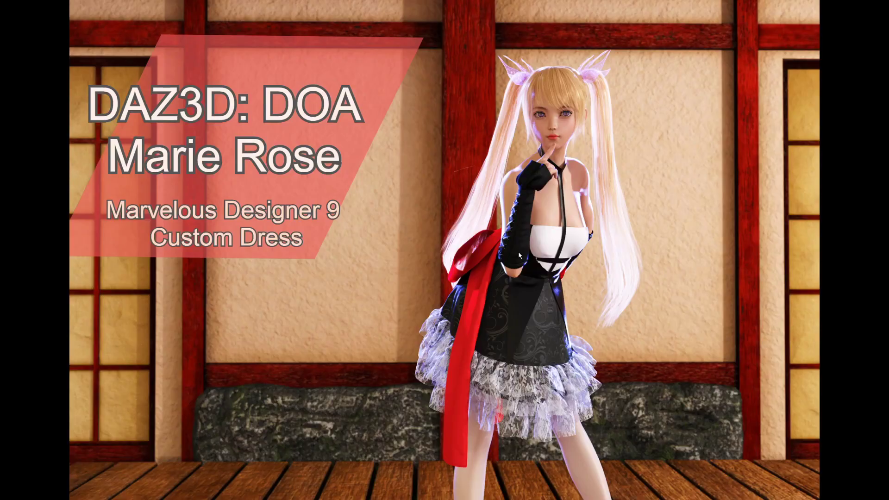
double_click(519, 253)
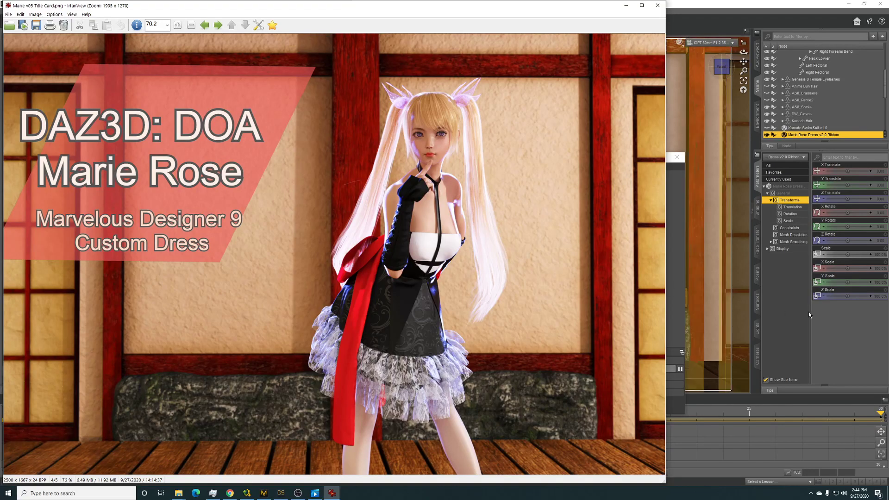
- Switch to DAZ Studio and change the viewport's draw style to the photorealistic rendered preview
click(834, 317)
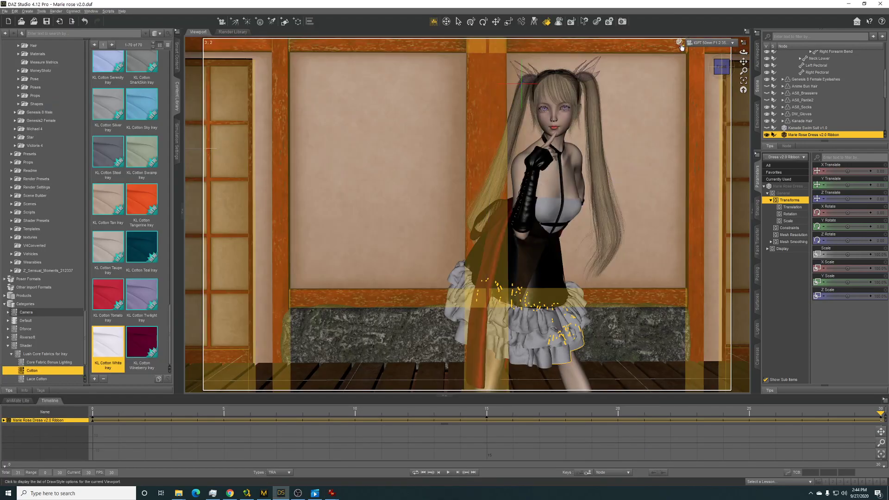
click(679, 42)
click(668, 125)
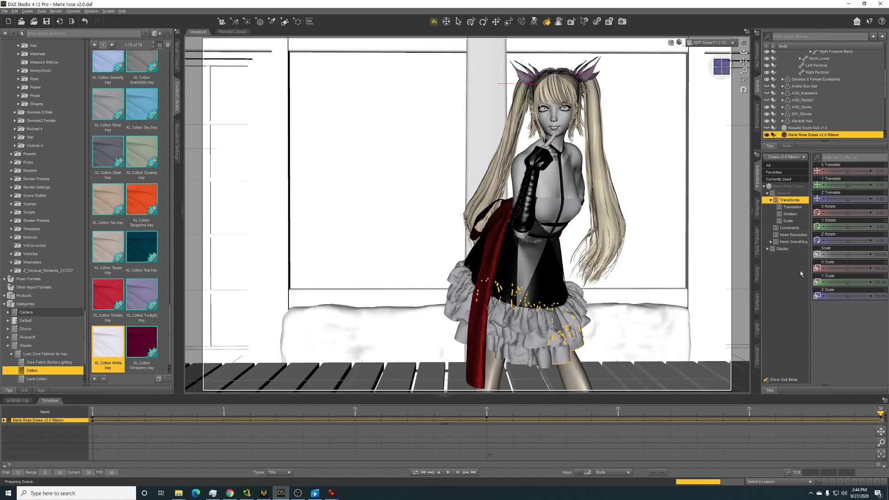
- Check the posed dress and its 2D patterns in Marvelous Designer with nothing selected, and return to DAZ Studio
mouse_move(264, 495)
click(264, 493)
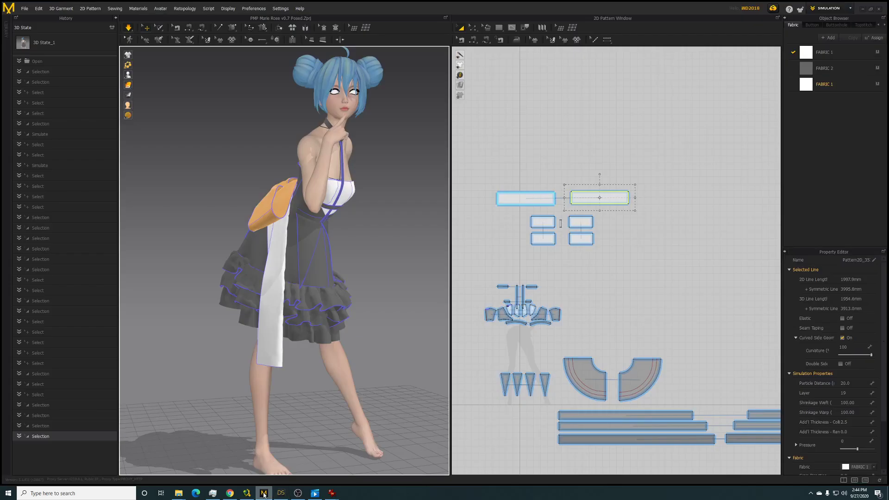
click(393, 277)
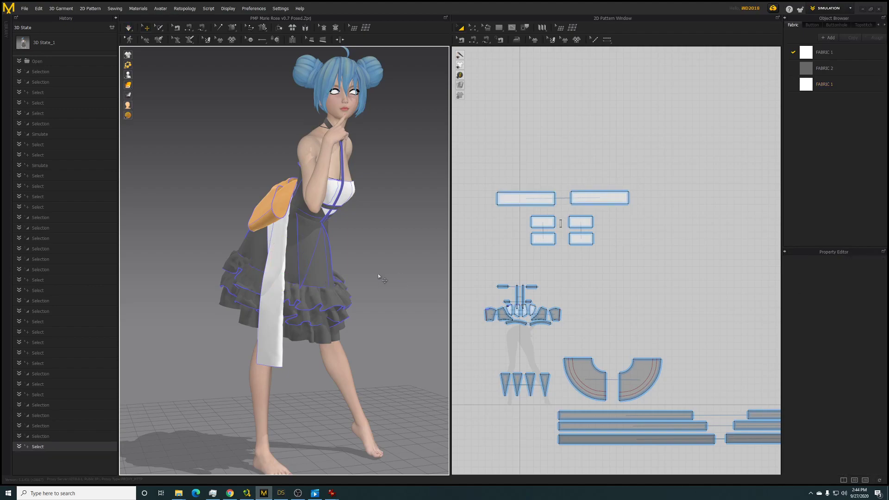
click(280, 493)
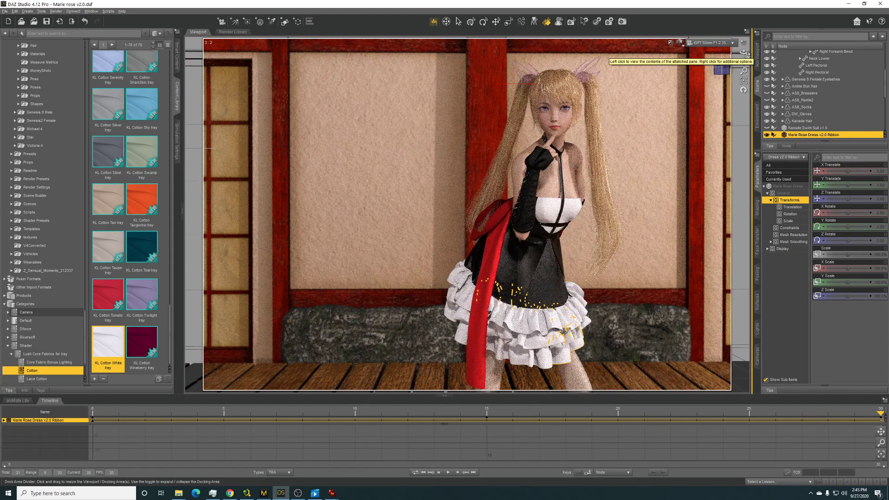
- Compare the dress in the viewport, seen from an angled front view, with the costume reference image 13.jpg
mouse_move(744, 52)
mouse_down()
mouse_move(708, 54)
mouse_move(744, 51)
mouse_up()
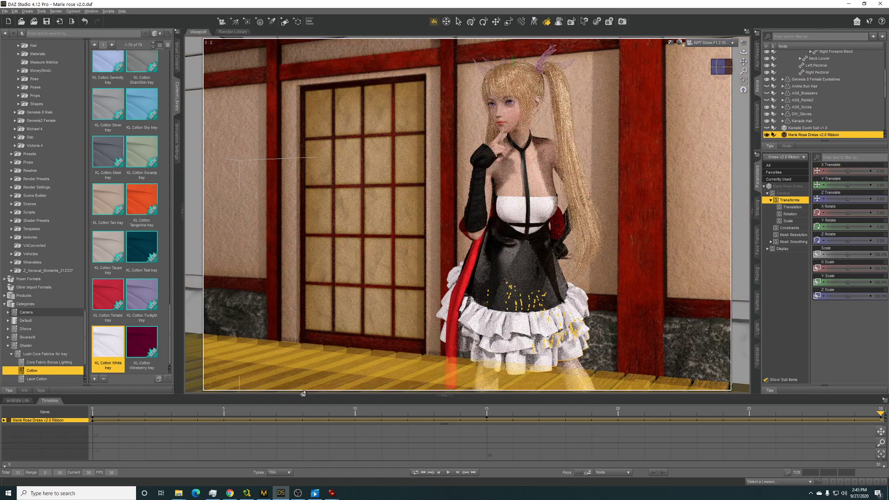
mouse_move(332, 493)
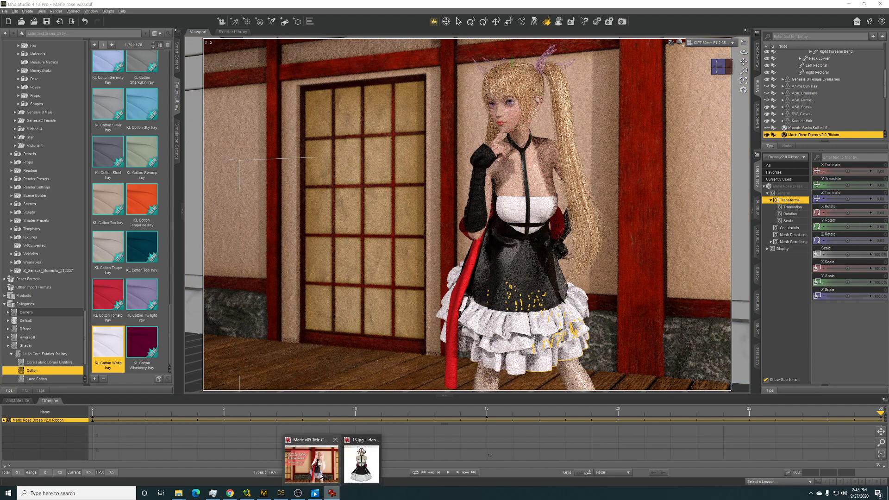
click(355, 456)
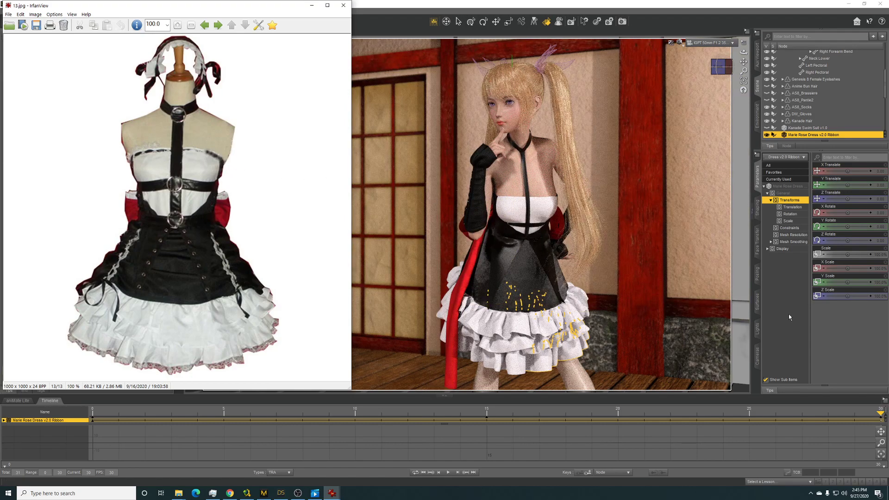
click(833, 322)
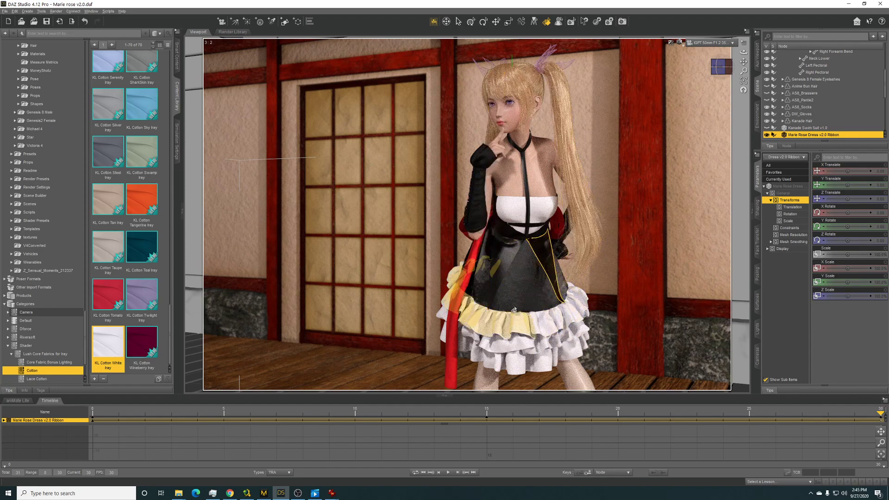
- Examine the dress from both sides and the back, including the red ribbon behind the waist
drag(744, 53, 704, 53)
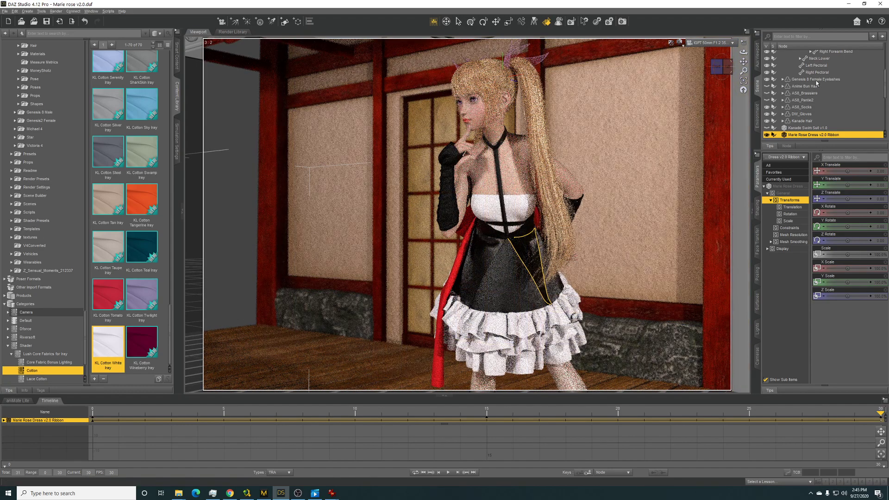
drag(744, 52, 737, 55)
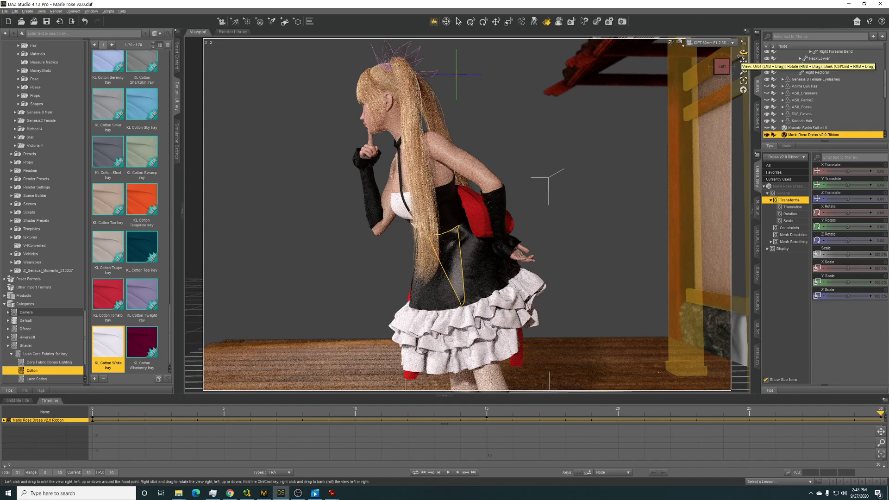
drag(743, 52, 695, 69)
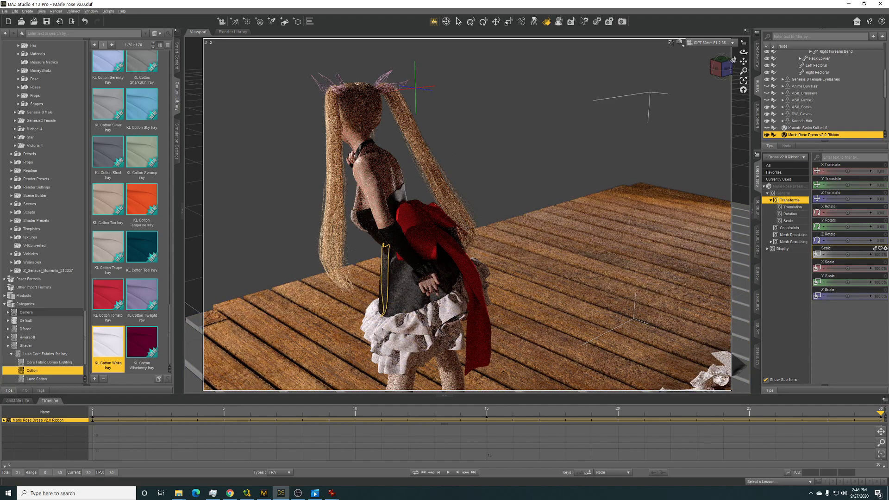
drag(744, 52, 703, 57)
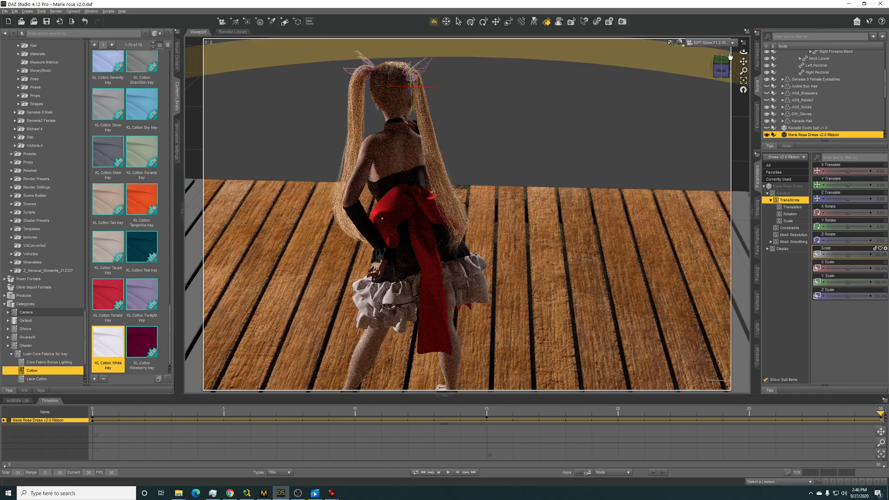
drag(743, 52, 683, 44)
drag(829, 72, 881, 84)
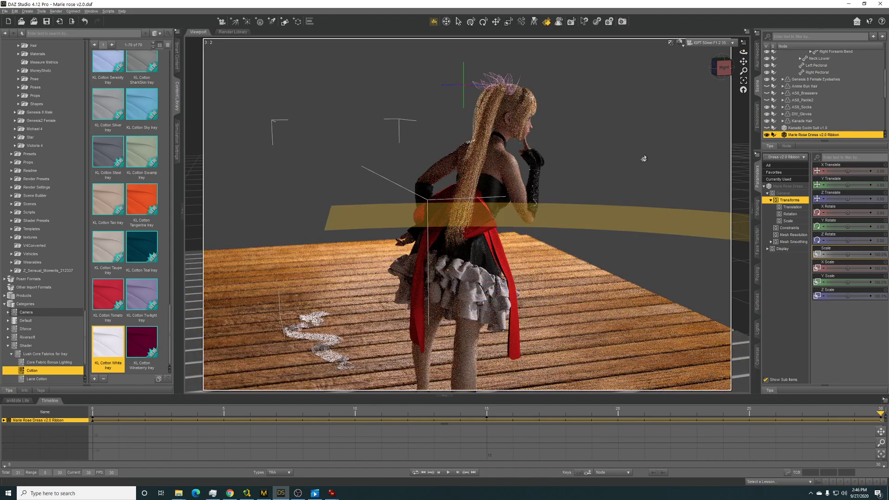
- Turn the dress to a side view and browse the costume reference images through to 10.jpg
drag(743, 51, 828, 120)
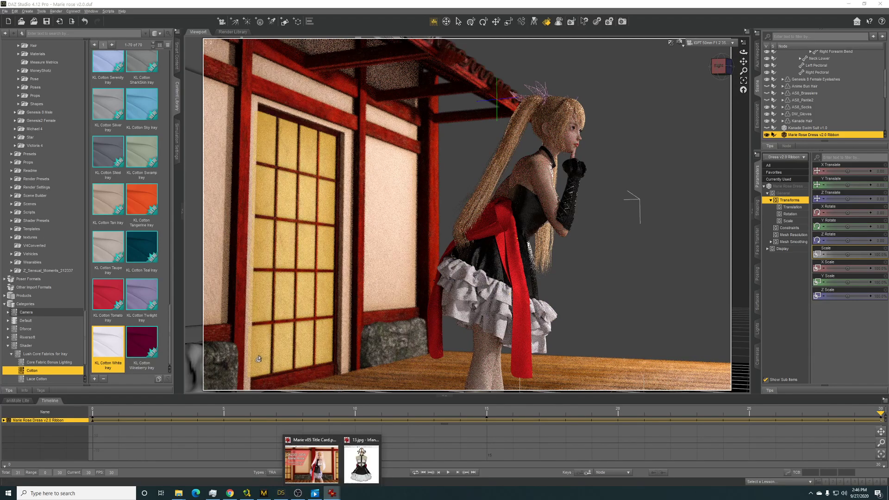
click(361, 463)
scroll(229, 236, down, 2)
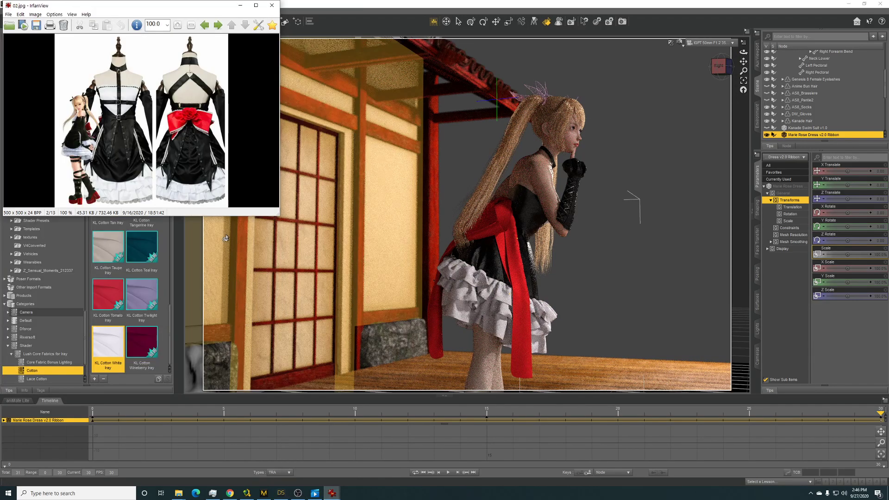
scroll(225, 238, up, 1)
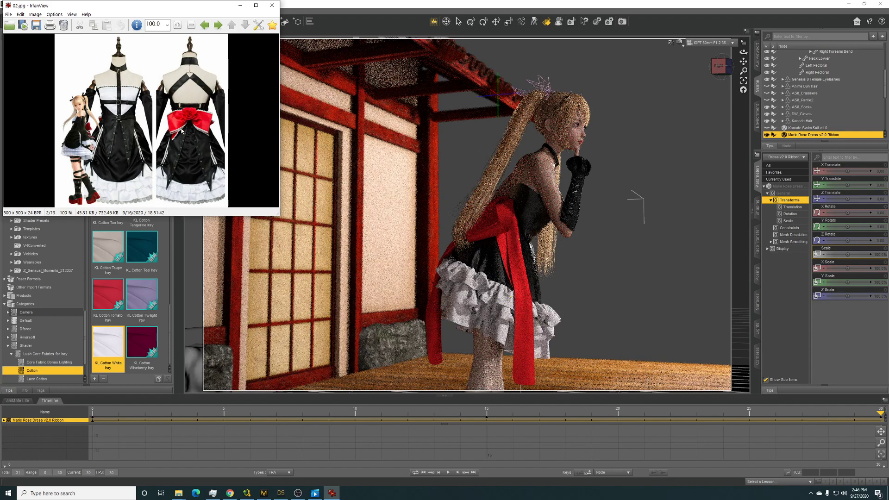
scroll(182, 131, down, 1)
scroll(182, 131, up, 1)
scroll(181, 130, down, 1)
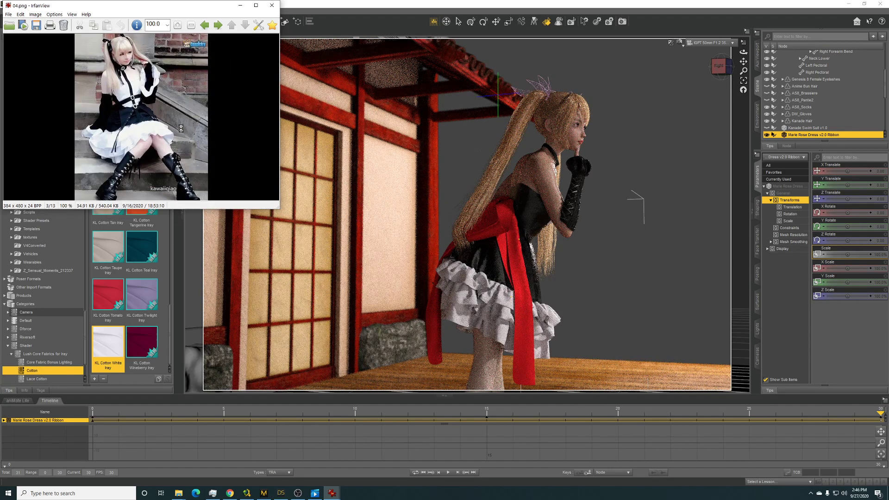
scroll(181, 129, down, 5)
scroll(182, 131, down, 2)
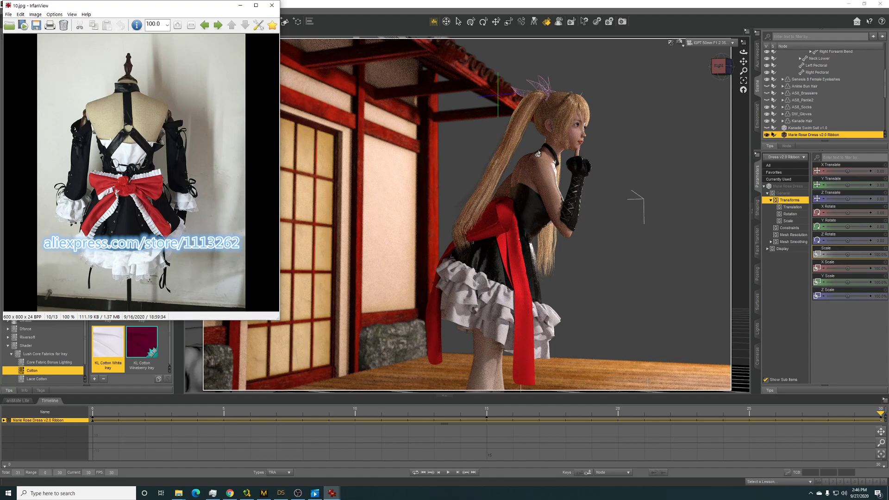
- Compare the back of the dress and its red ribbon in the viewport with the reference image 10.jpg
mouse_move(744, 52)
mouse_down()
mouse_move(763, 62)
mouse_move(695, 69)
mouse_up()
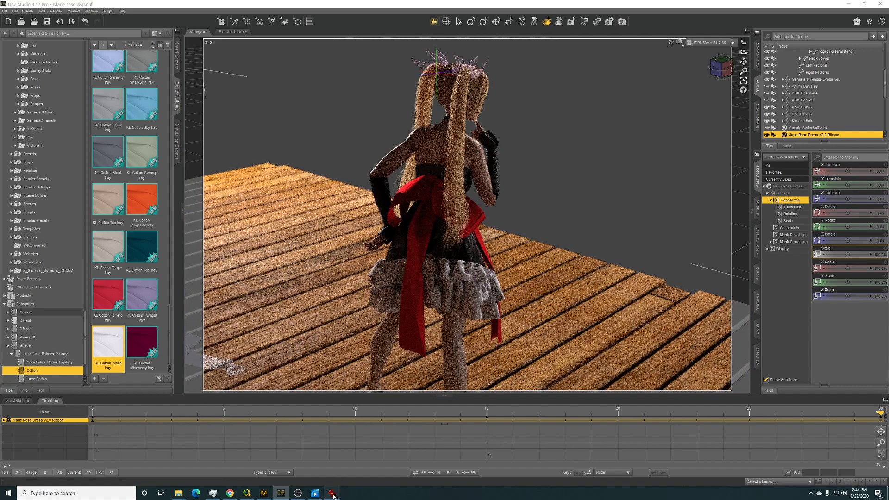
click(362, 460)
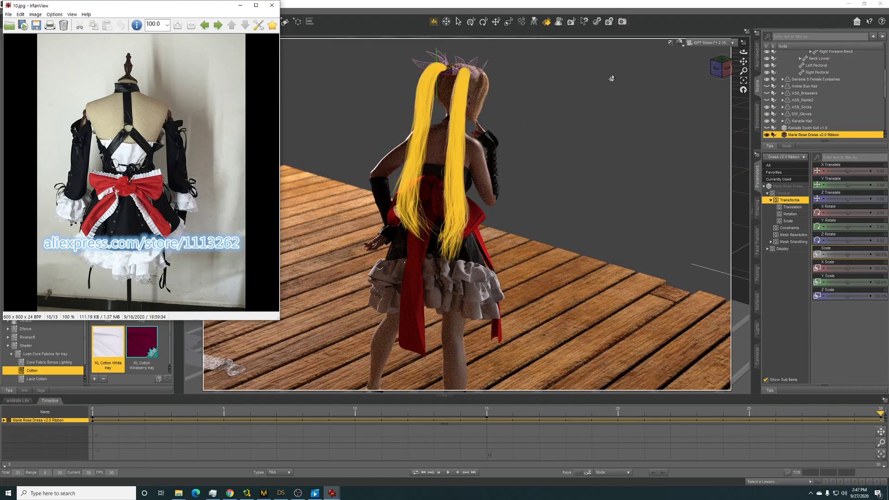
click(833, 325)
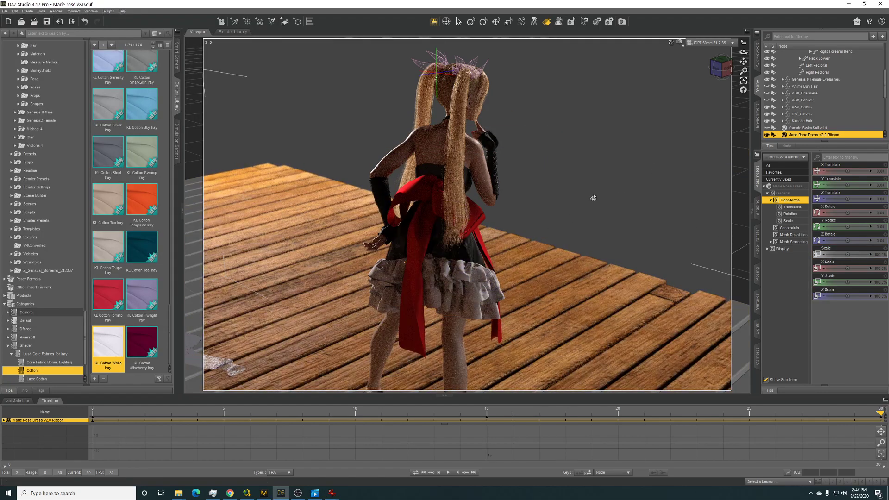
- Open the render Marie 03.png from the YT Video 2020 Part 01 folder and show it full screen
mouse_move(179, 493)
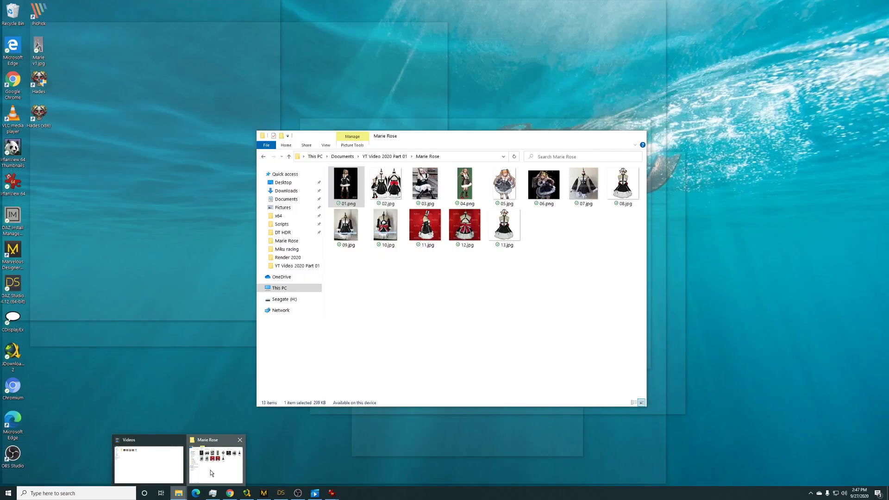
click(211, 471)
key(alt+Left)
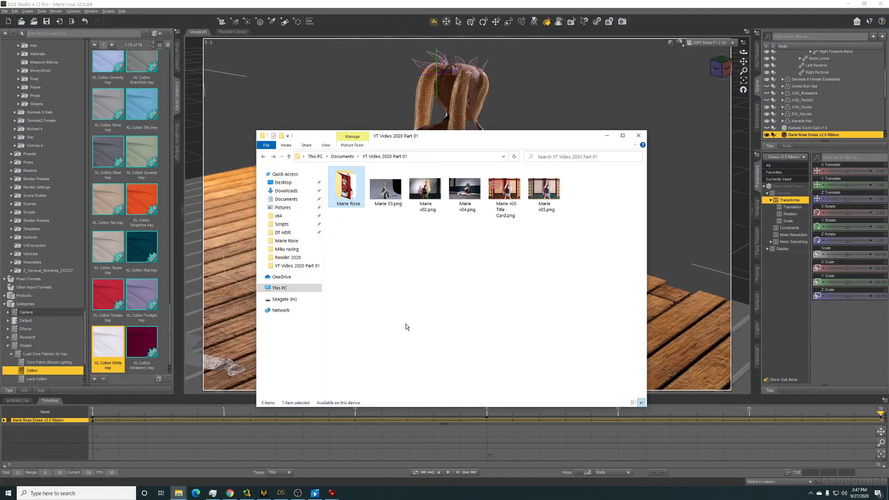
click(391, 197)
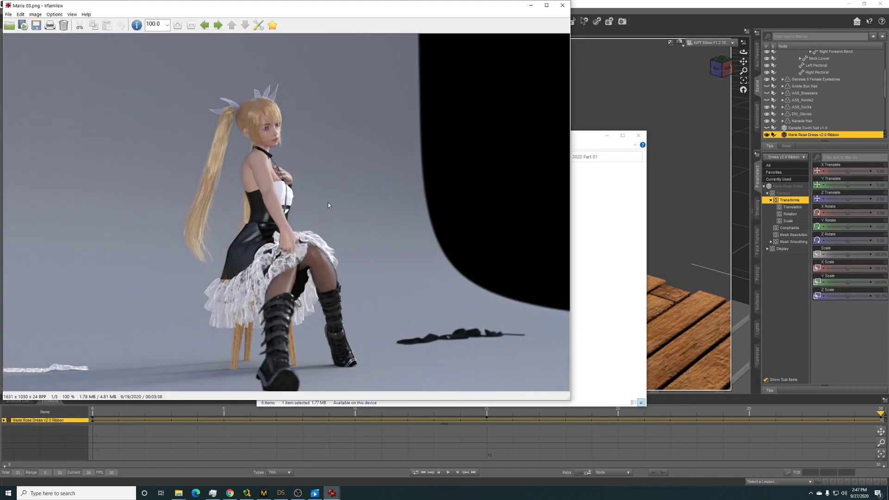
double_click(328, 202)
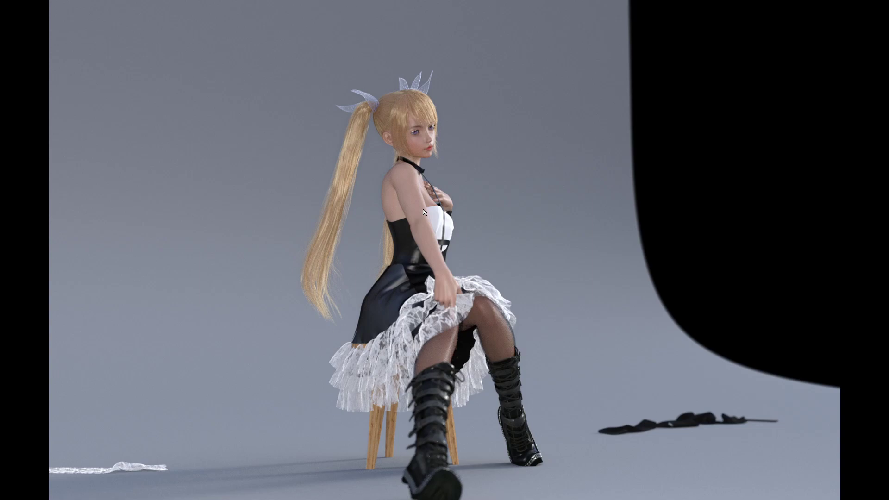
- Browse the finished Marie renders full screen, and close the image viewer
key(Right)
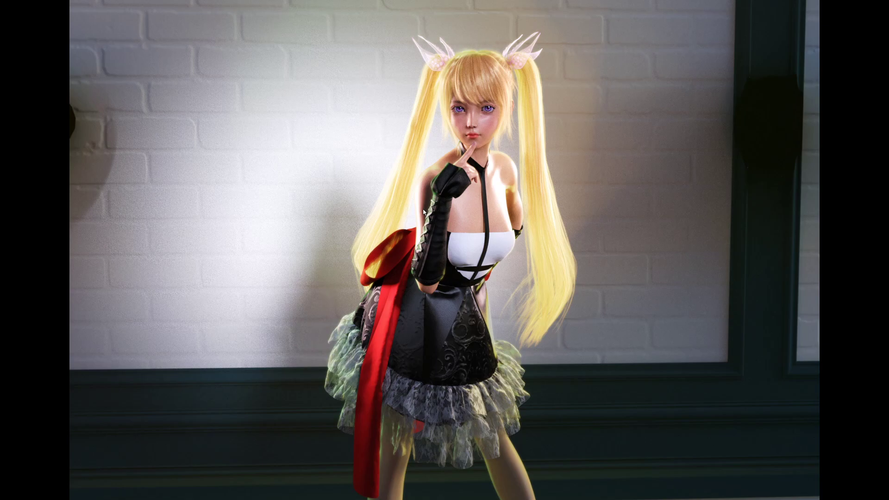
key(Right)
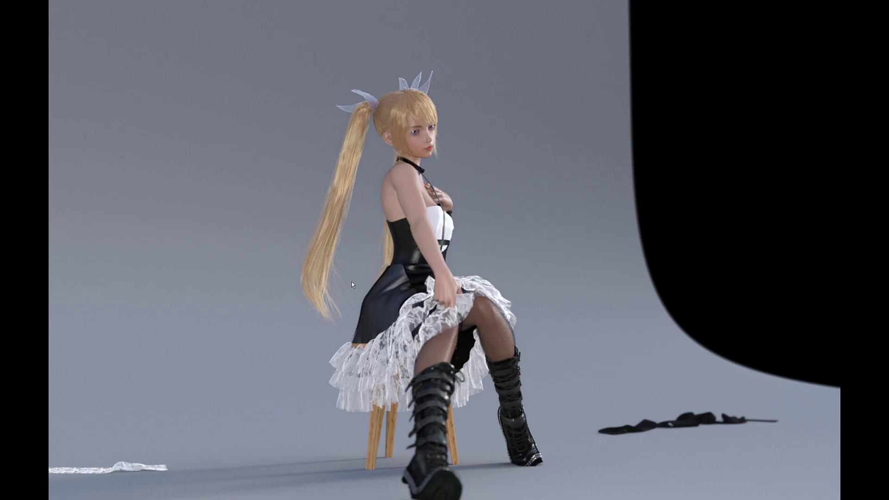
key(Escape)
key(Escape)
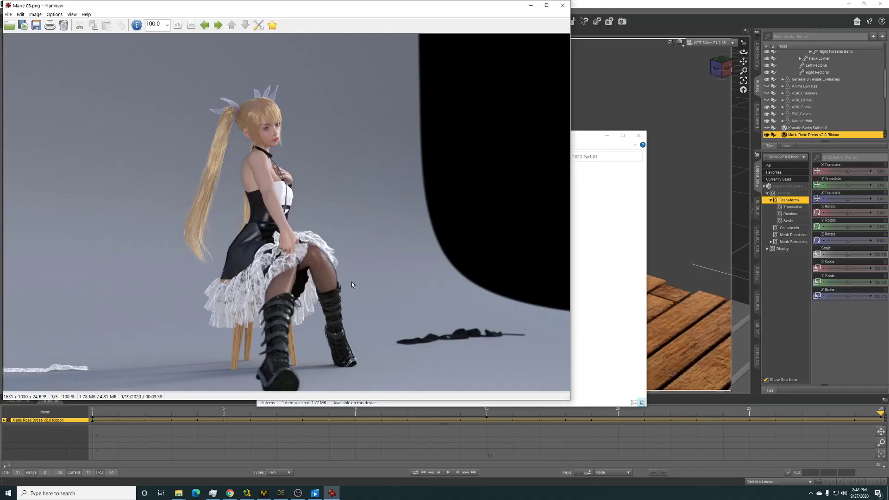
click(361, 267)
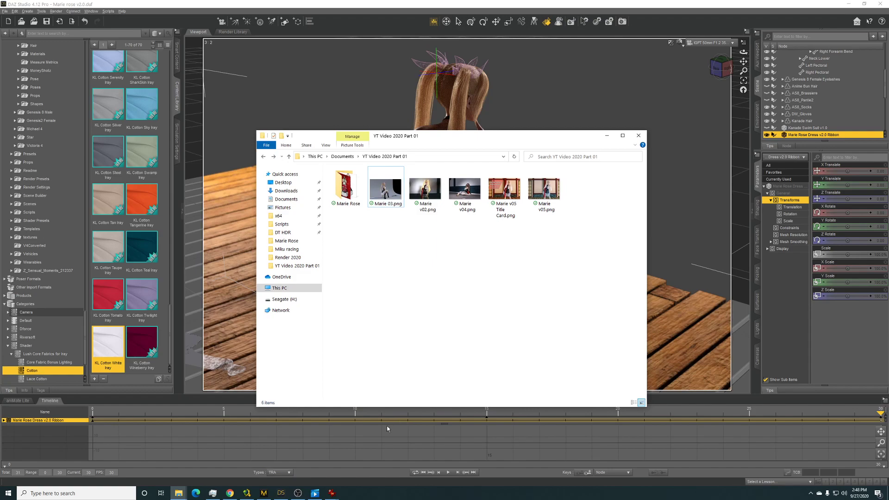
- Change the draw style of the DAZ Studio viewport, and switch to Marvelous Designer
click(693, 329)
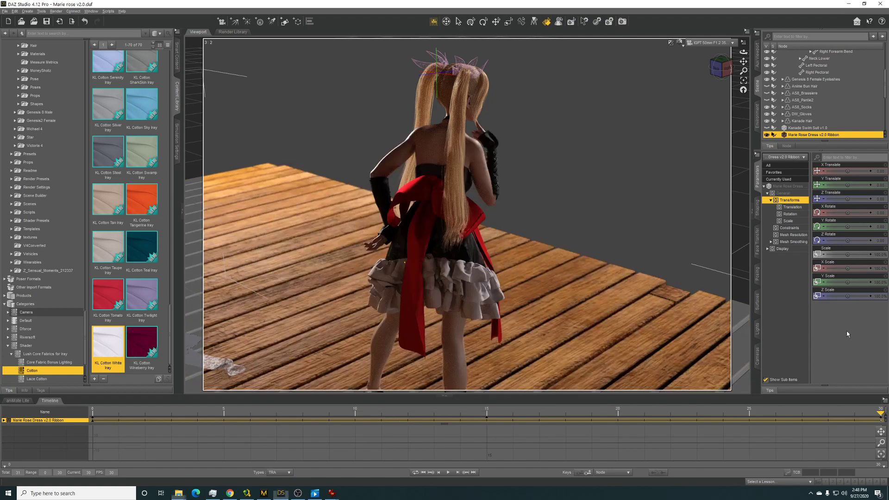
click(679, 42)
click(666, 111)
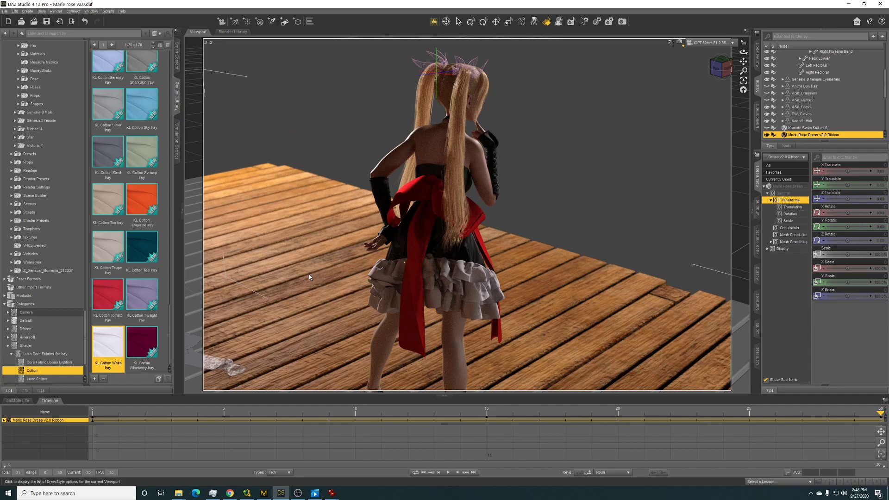
click(269, 494)
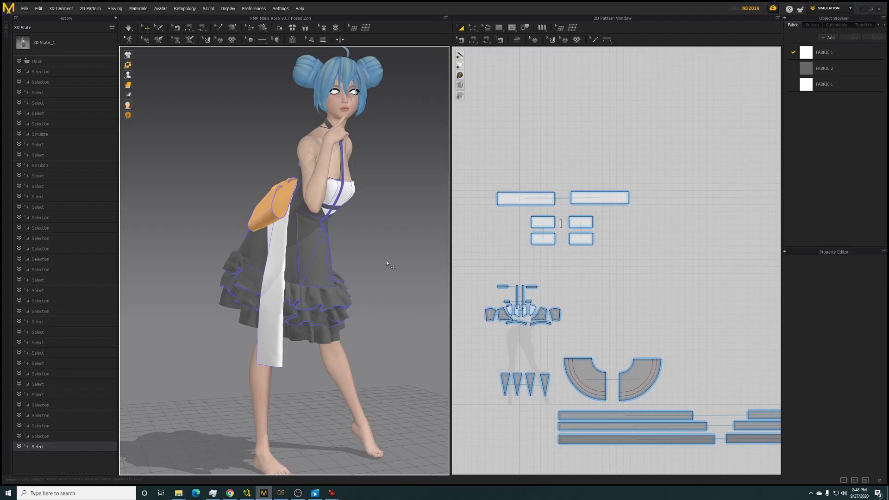
- Select all the bow and ribbon patterns in the 2D layout to identify them on the posed garment
mouse_move(388, 263)
right_down()
mouse_move(350, 263)
mouse_move(389, 260)
right_up()
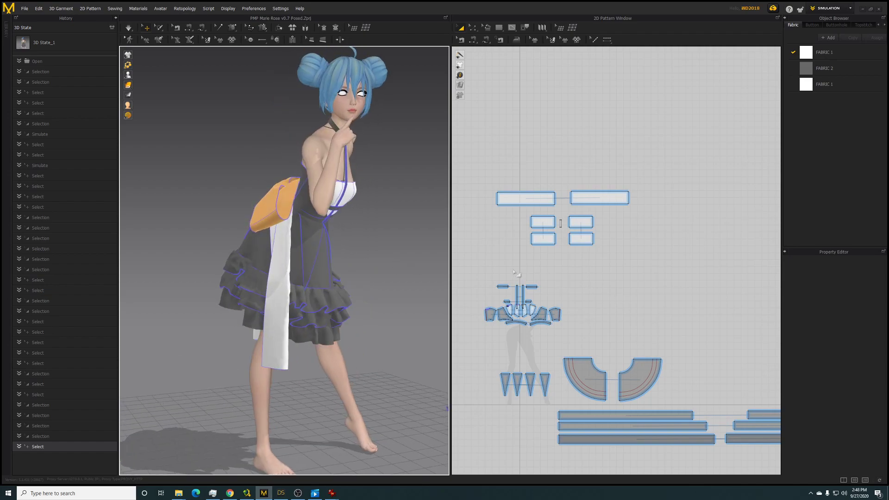
drag(473, 166, 612, 235)
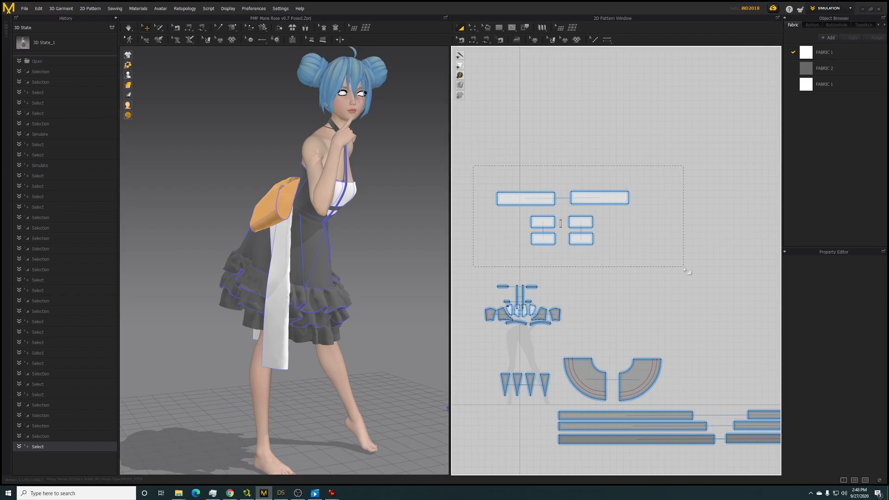
drag(687, 270, 685, 269)
right_drag(393, 238, 422, 224)
scroll(470, 261, up, 3)
middle_drag(498, 259, 482, 125)
scroll(497, 204, up, 3)
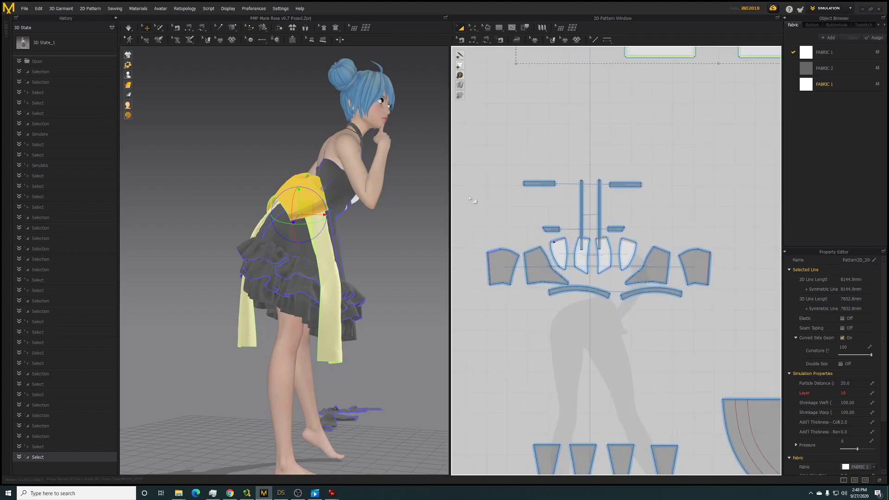
- Select the bodice, strap and waistband patterns to identify them on the front of the dress, and clear the selection
right_drag(441, 208, 314, 198)
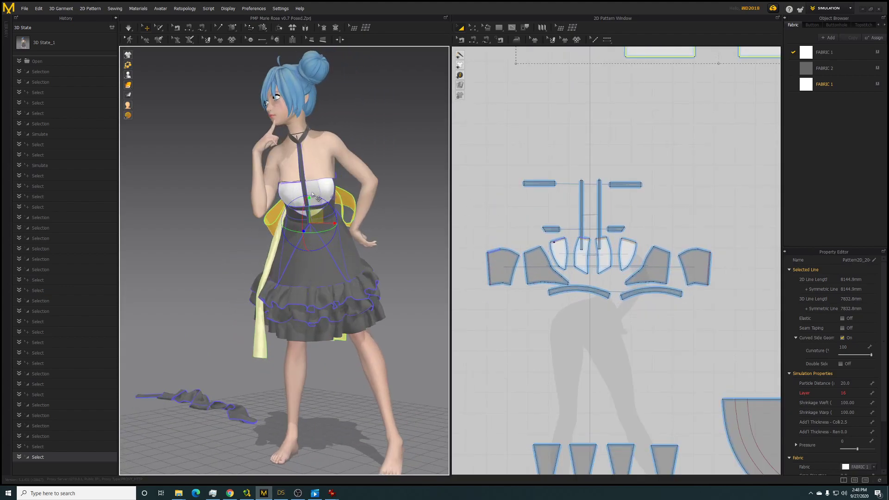
drag(472, 165, 675, 274)
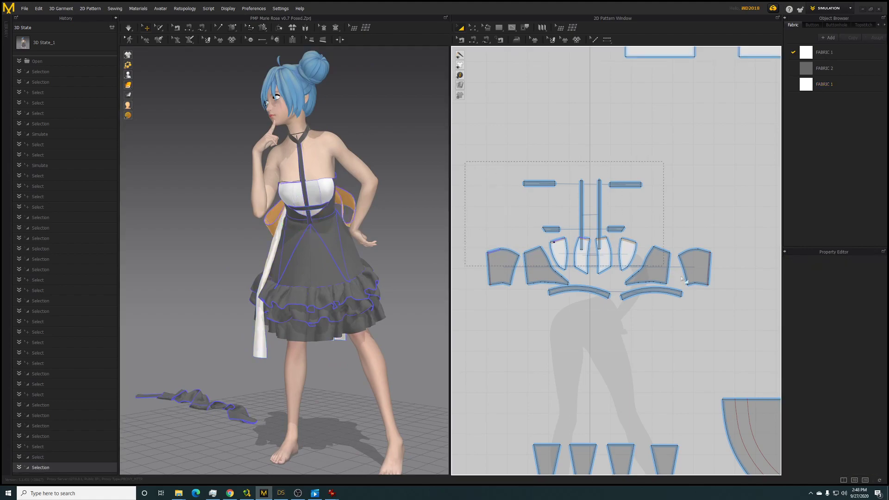
drag(749, 326, 749, 326)
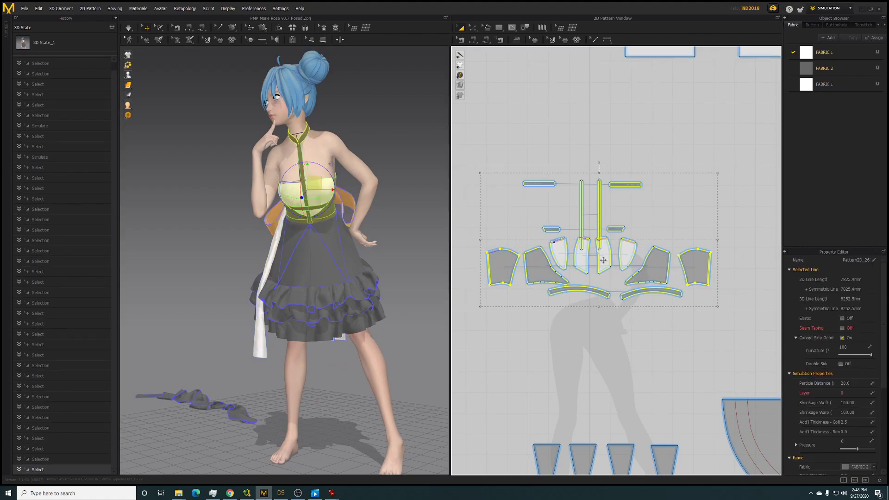
click(404, 227)
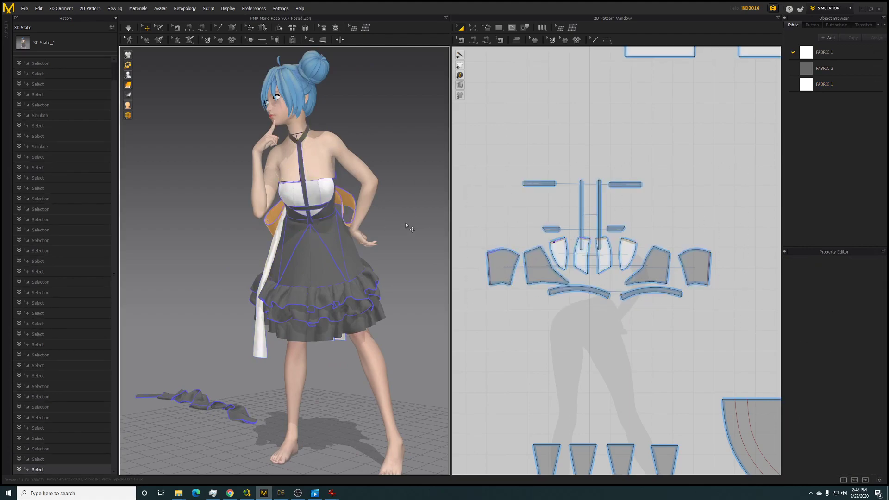
- Select the four triangular skirt patterns in the 2D layout, and pick out the outermost one
middle_drag(564, 350, 539, 237)
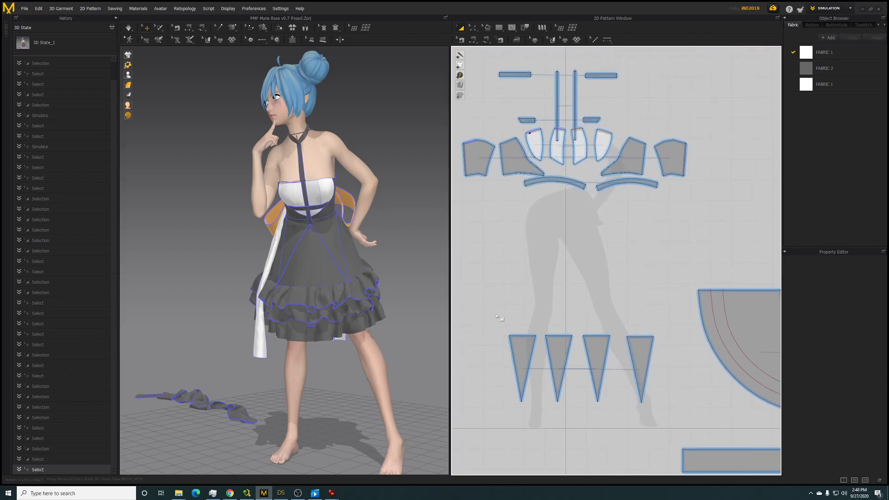
drag(647, 394, 667, 429)
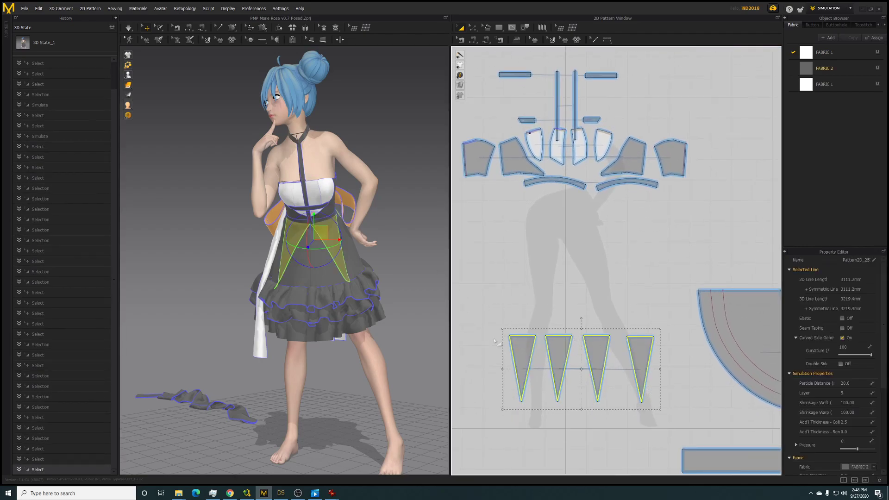
click(519, 361)
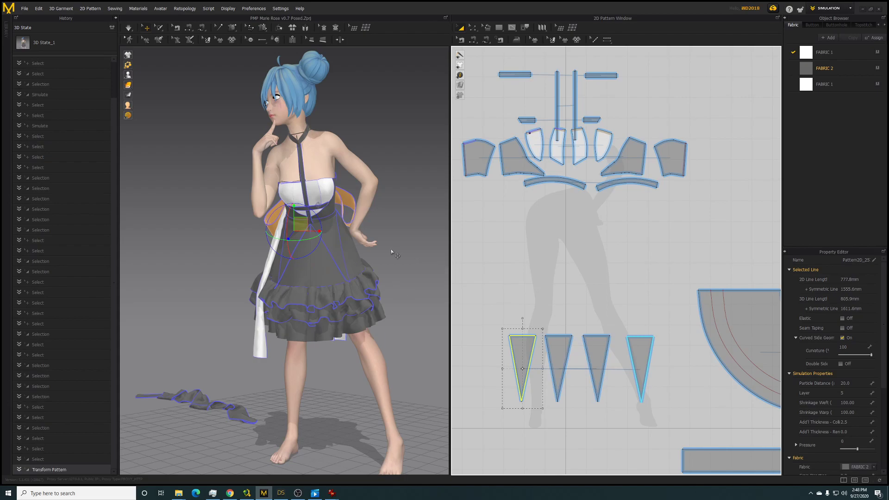
- Start the simulation and pull the triangular front skirt panel upward to show how its cloth hangs
key(space)
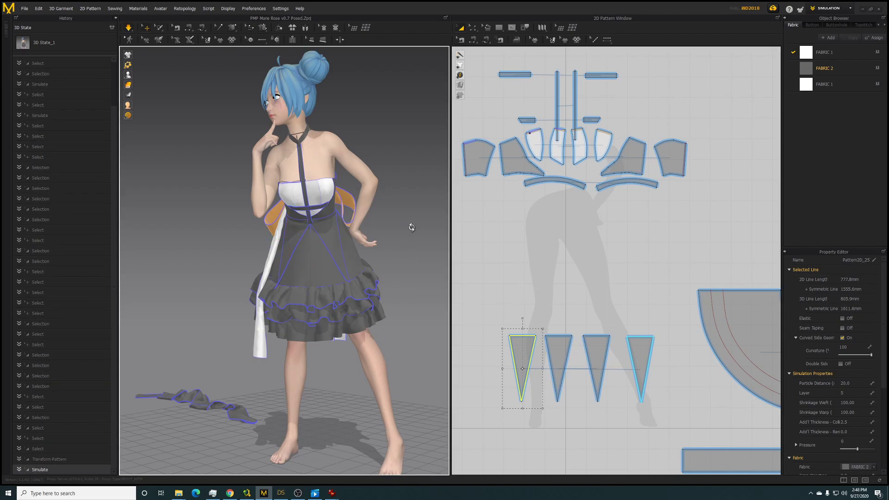
right_drag(419, 253, 383, 253)
drag(309, 263, 282, 202)
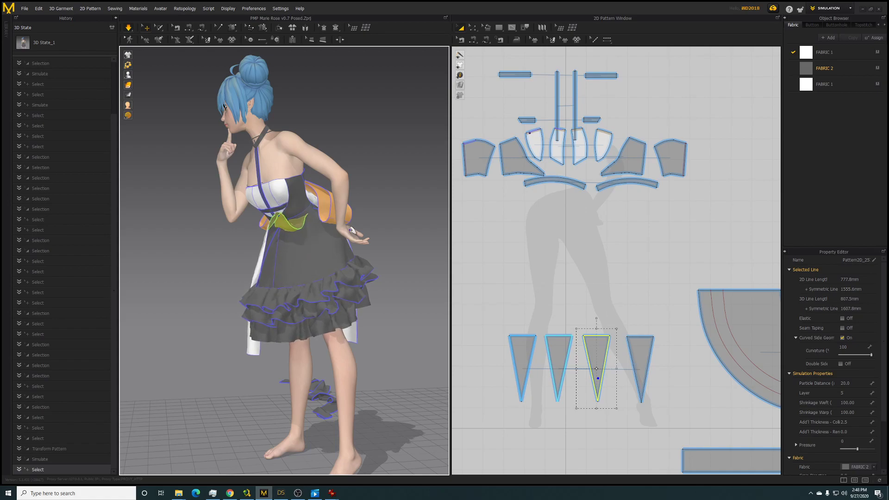
right_drag(407, 244, 435, 247)
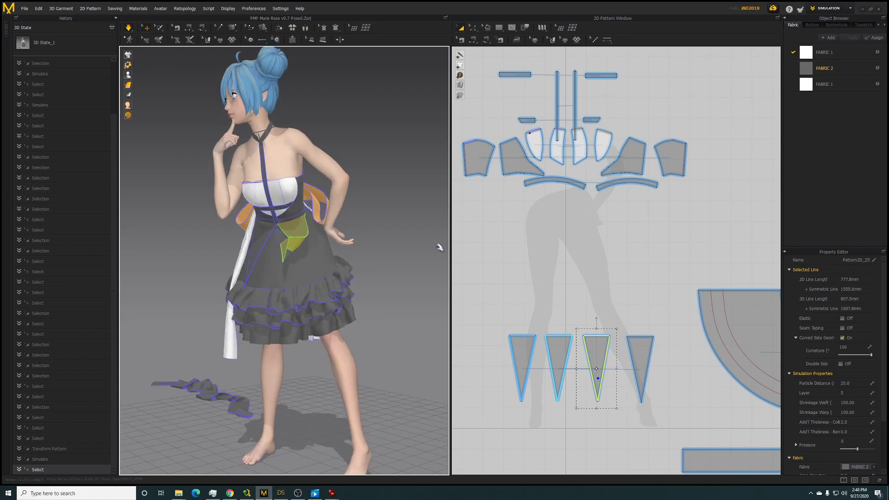
scroll(608, 277, down, 4)
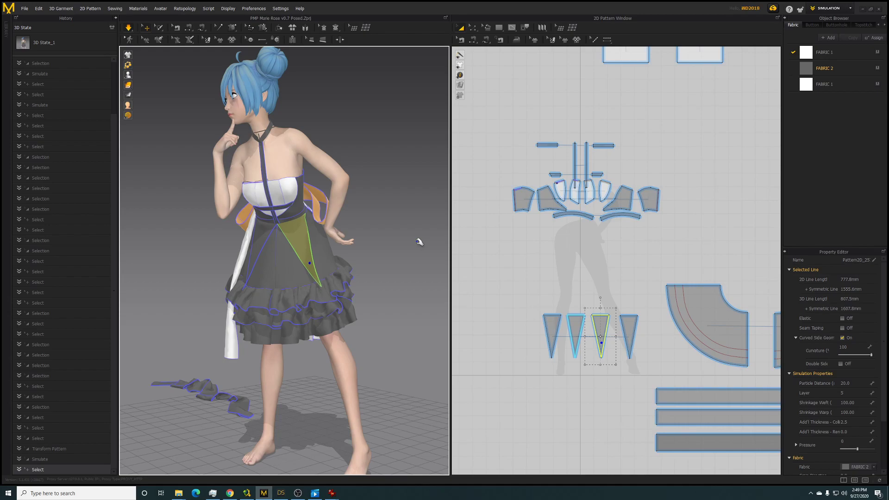
- Select the uppermost skirt ruffle on the 3D garment to identify its long strip in the 2D layout
right_drag(406, 239, 264, 291)
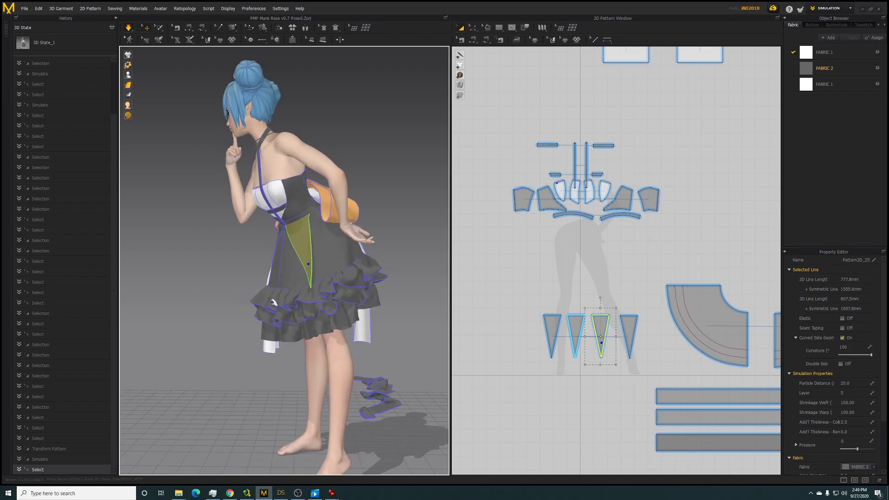
click(278, 297)
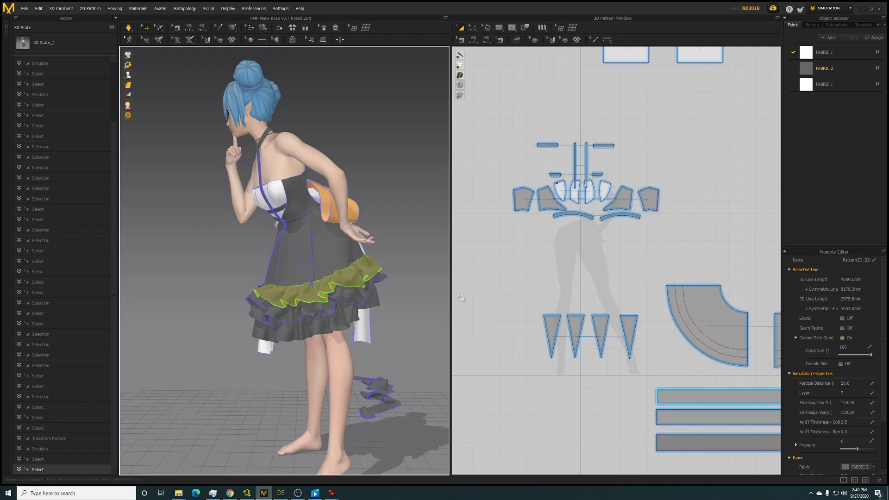
scroll(468, 238, down, 2)
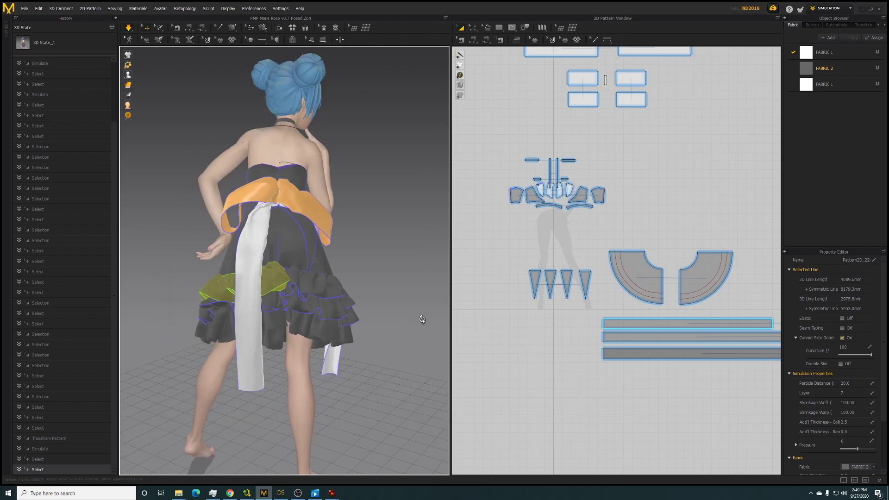
- Pull the bow loop at the back upward during the simulation, and check the whole dress from the front
drag(350, 166, 351, 33)
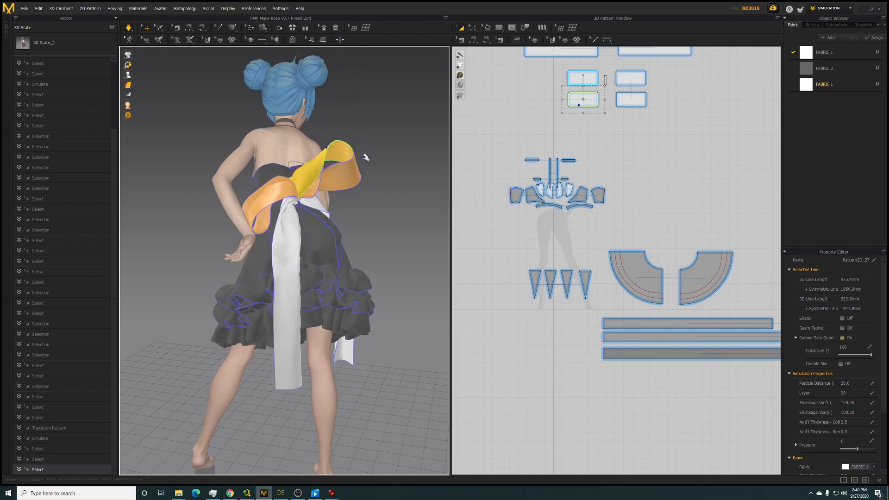
right_drag(391, 171, 227, 164)
scroll(266, 163, down, 4)
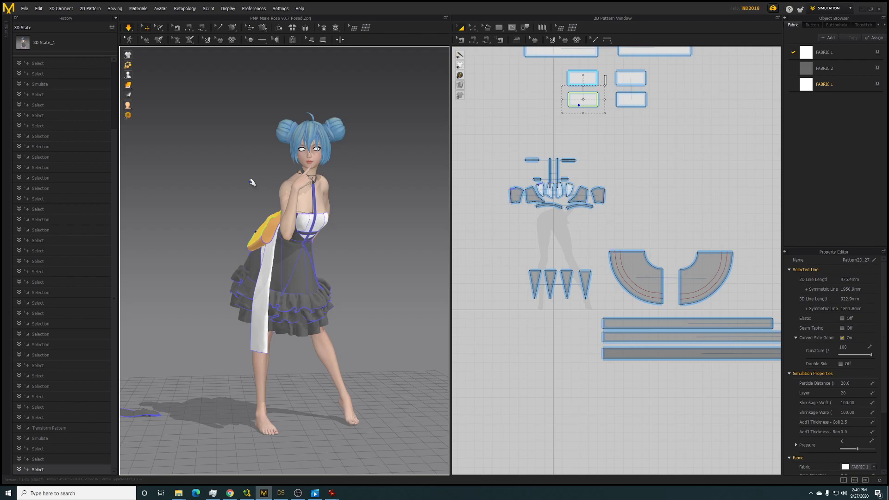
- Switch to the Marie v05 Title Card image and show it full screen
mouse_move(332, 492)
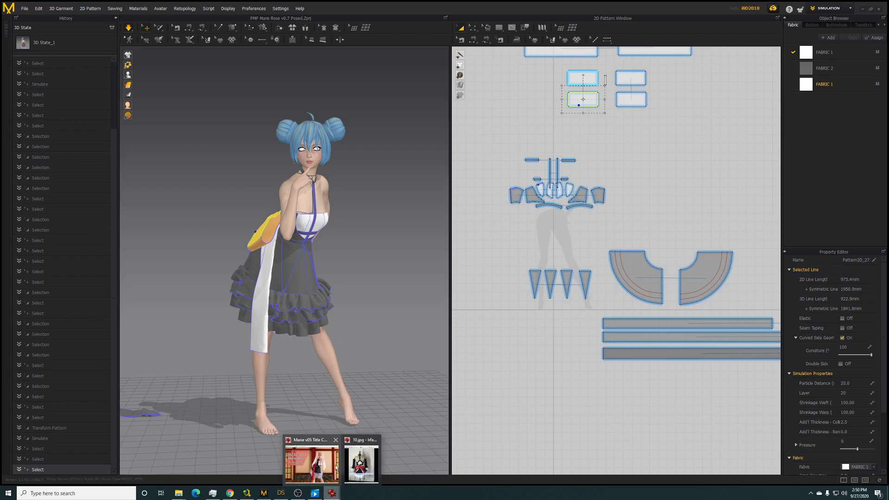
click(324, 465)
double_click(344, 373)
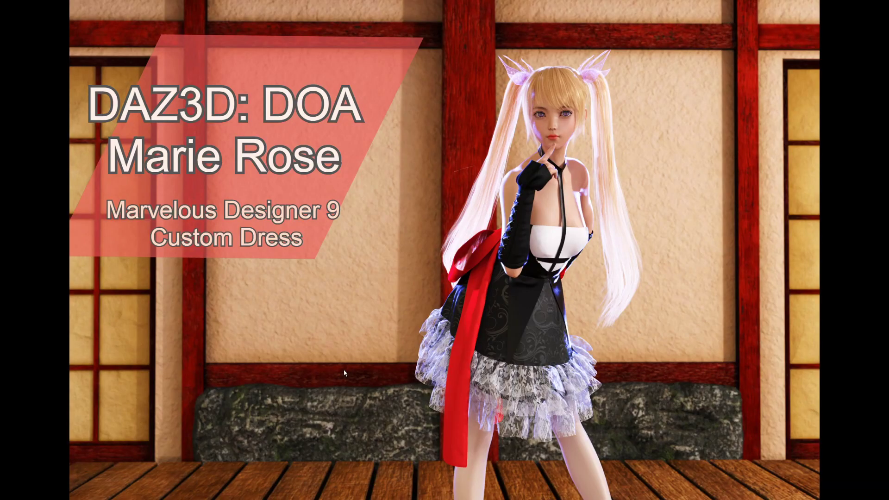